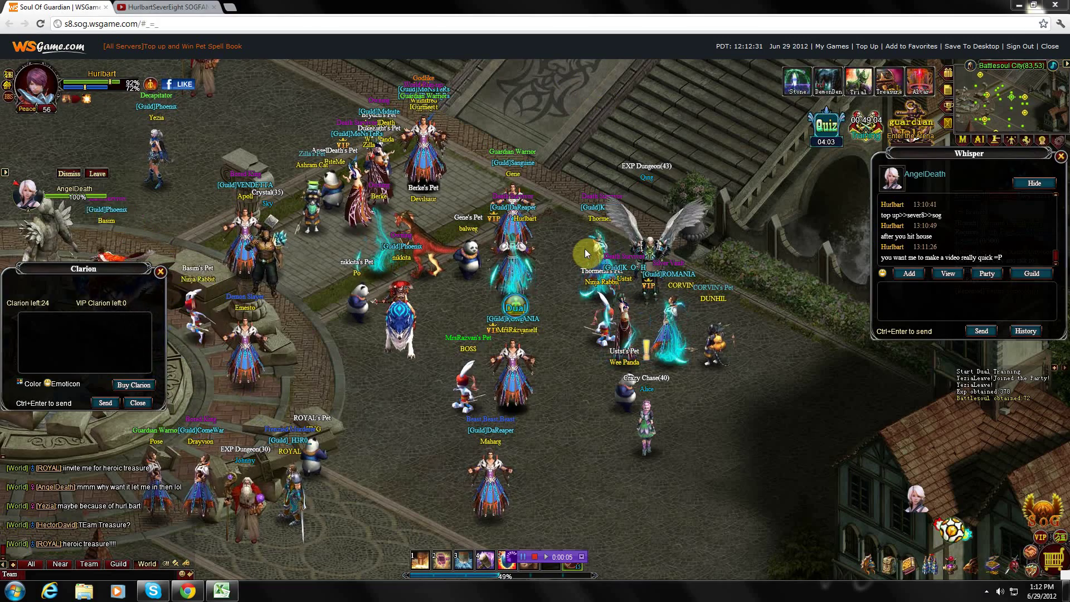
- Hide the whisper conversation and target a nearby player in Battlesoul City
{"action": "left_click", "coordinate": [1034, 185]}
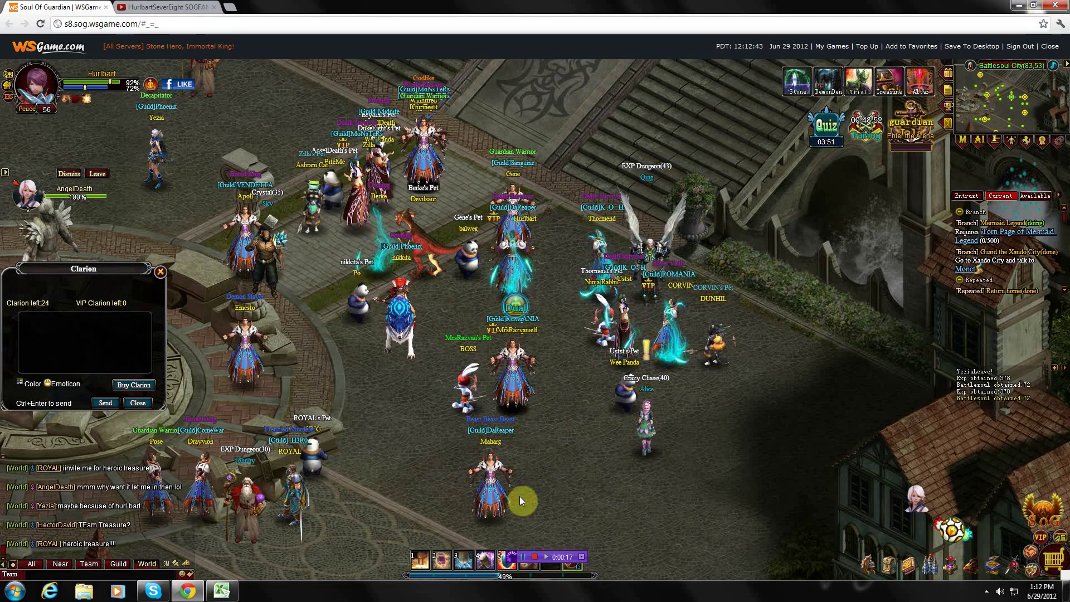
{"action": "left_click_drag", "start_coordinate": [510, 556], "coordinate": [649, 569]}
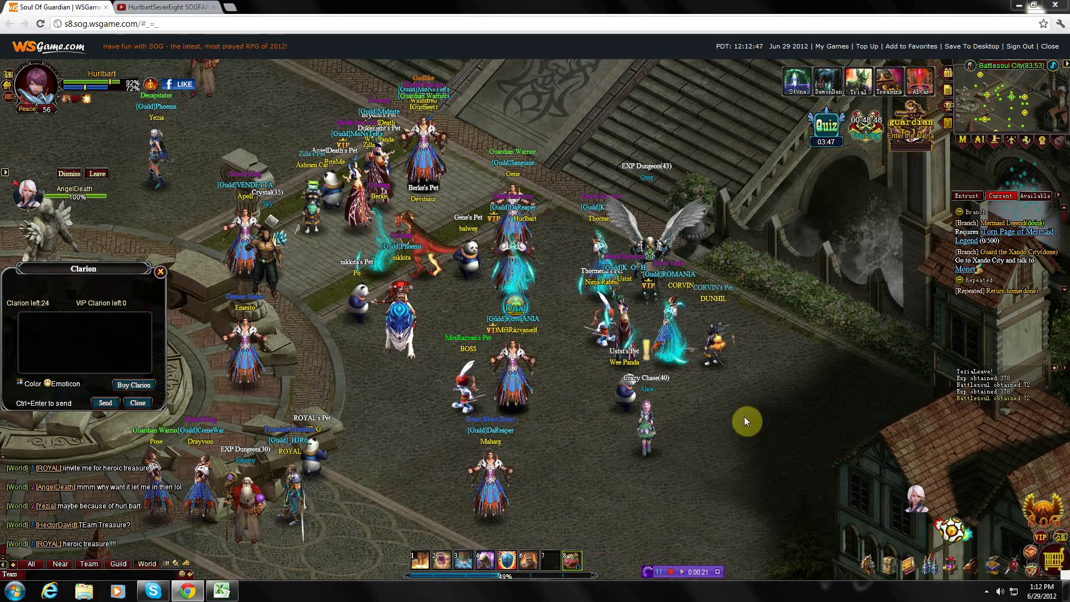
{"action": "left_click", "coordinate": [646, 422]}
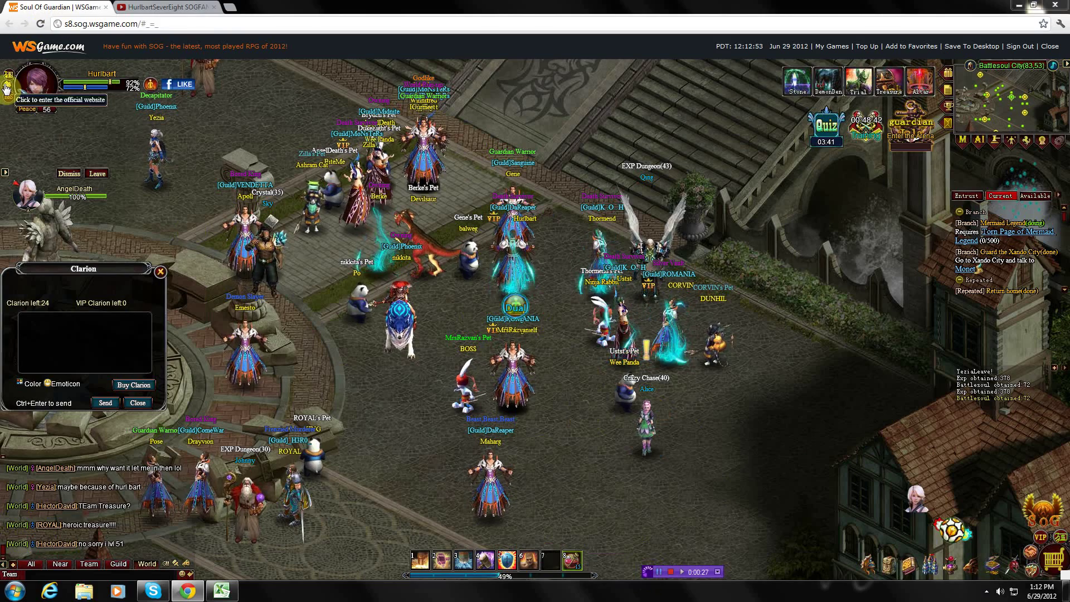
- Go from the official Soul of Guardian homepage to the WSGame gold top-up page
{"action": "left_click", "coordinate": [8, 83]}
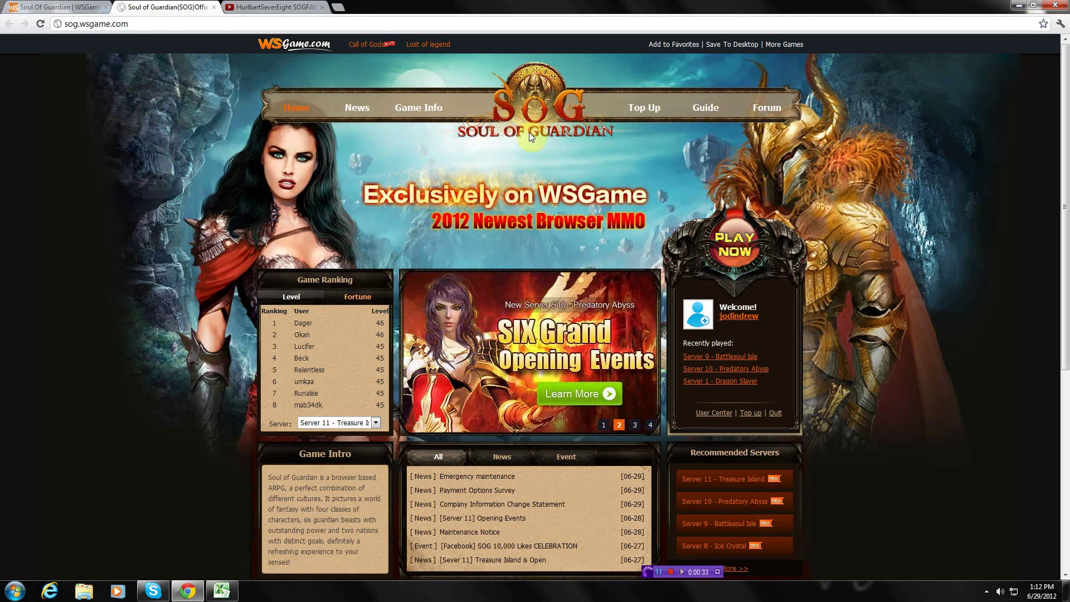
{"action": "left_click", "coordinate": [641, 109]}
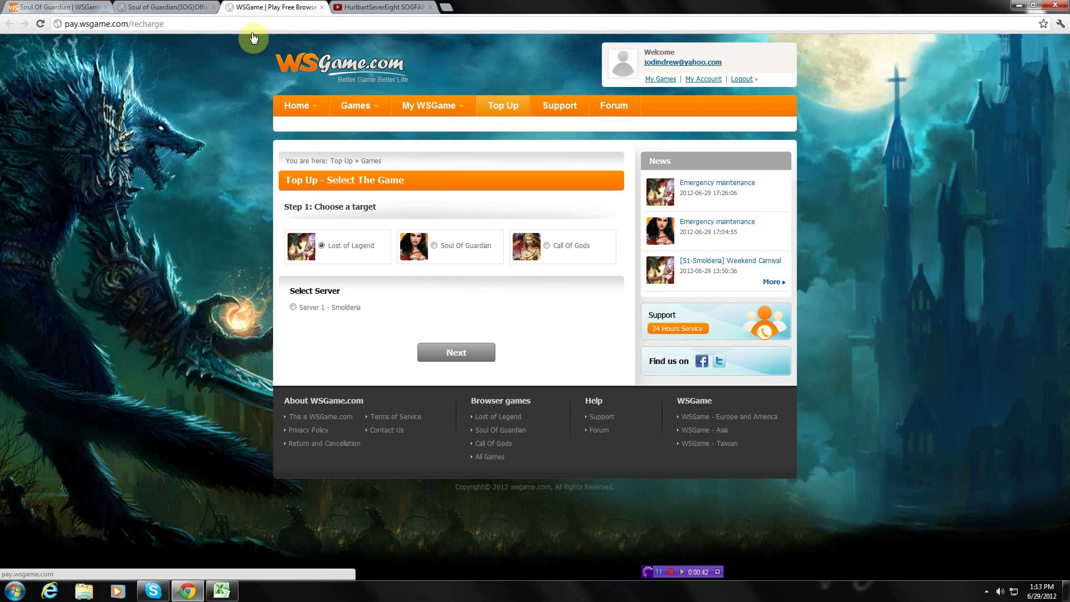
- Close the official site, choose Soul Of Guardian on Server 8 - Ice Crystal, and continue
{"action": "left_click", "coordinate": [207, 8]}
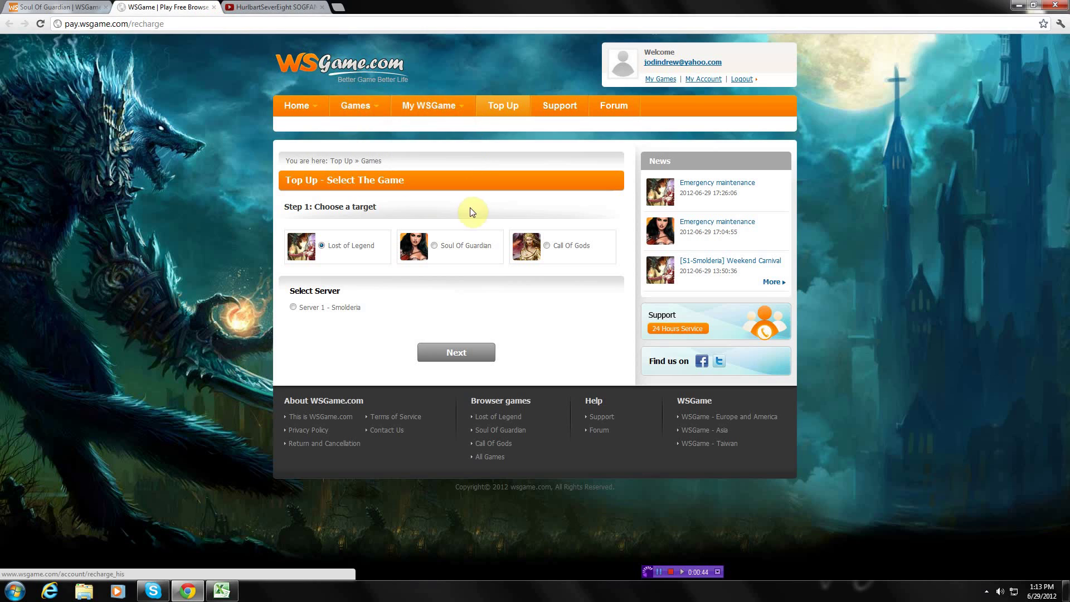
{"action": "left_click", "coordinate": [434, 246]}
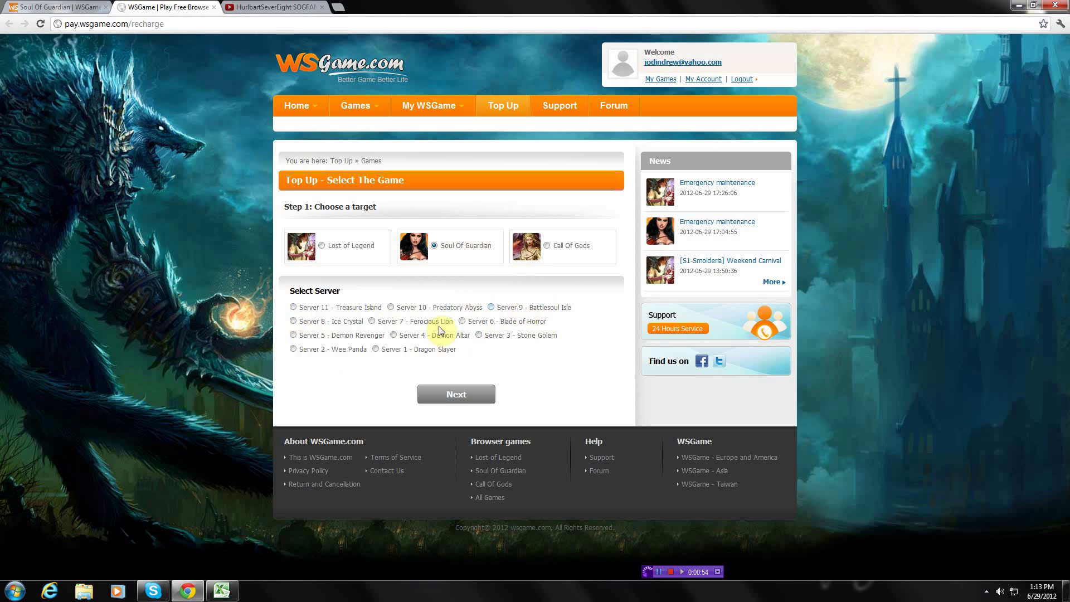
{"action": "left_click", "coordinate": [293, 322]}
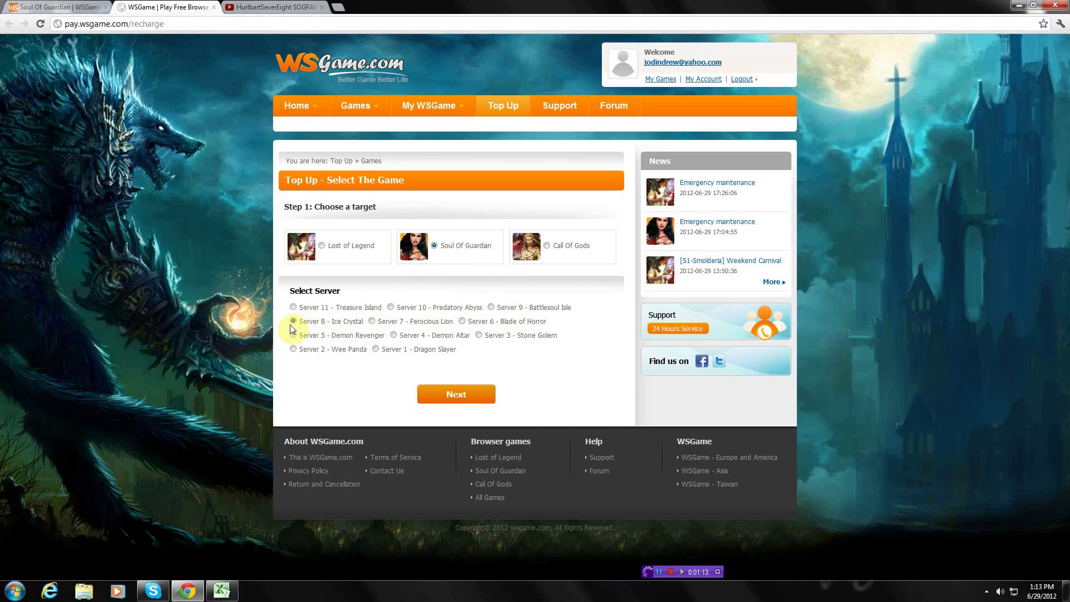
{"action": "left_click", "coordinate": [460, 397]}
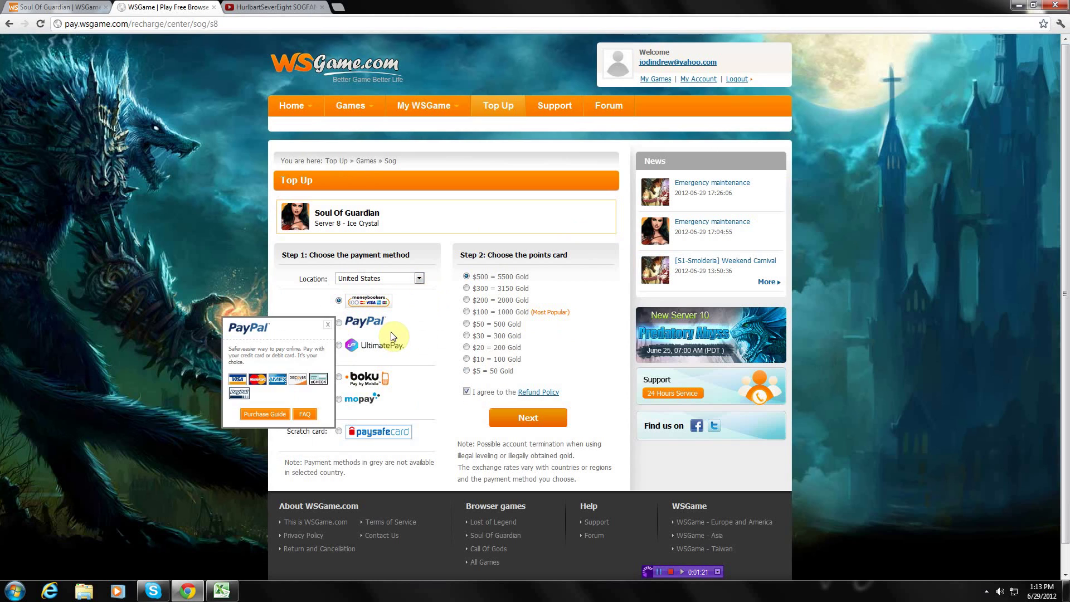
{"action": "mouse_move", "coordinate": [369, 301]}
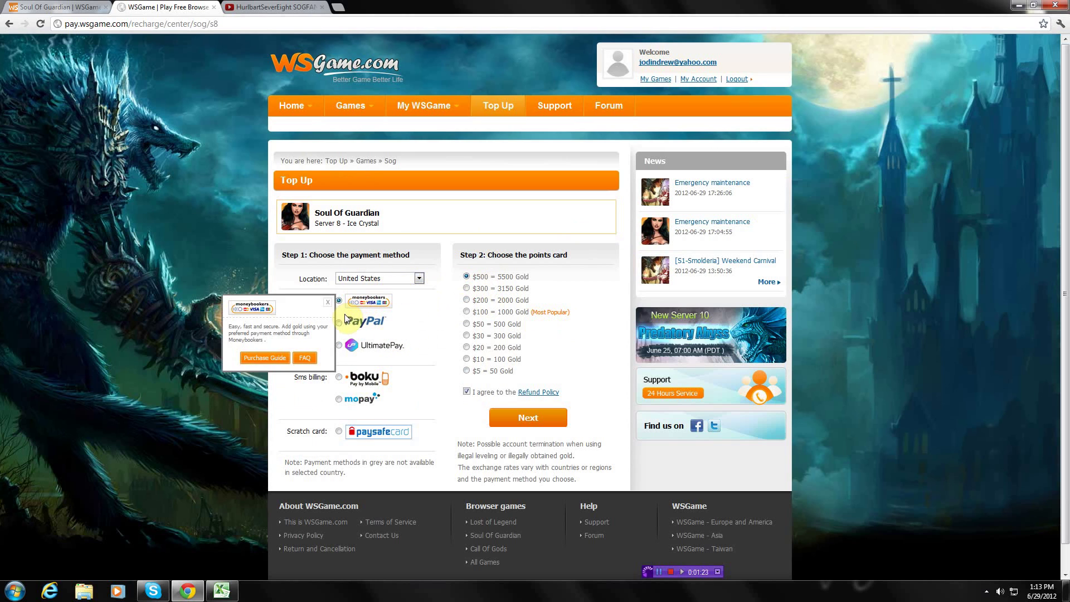
- Compare Moneybookers, PayPal and UltimatePay, then choose UltimatePay with $10 = 100 Gold
{"action": "left_click", "coordinate": [340, 321]}
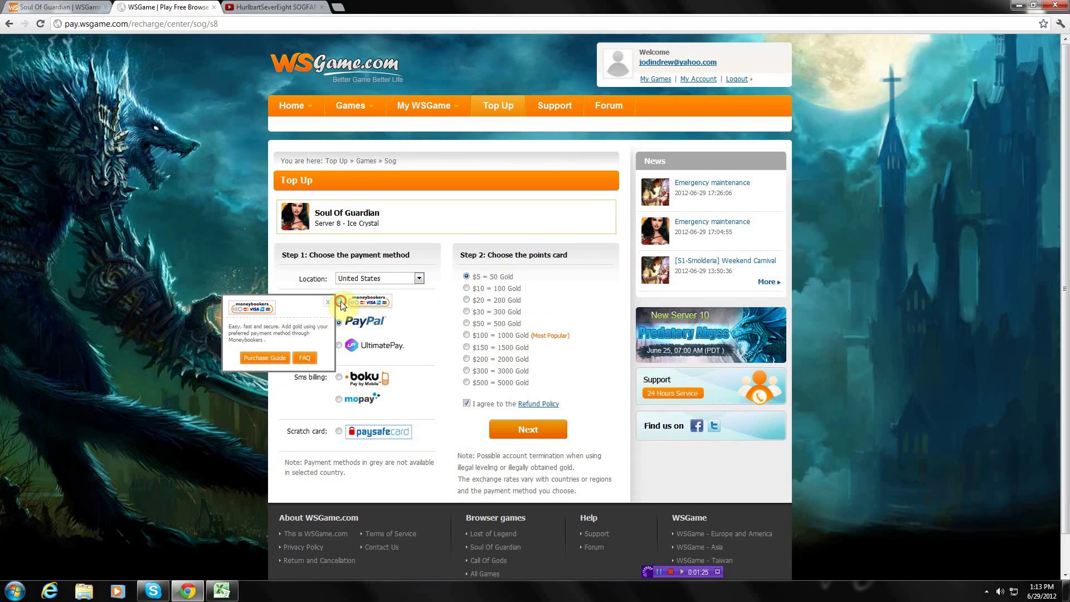
{"action": "left_click", "coordinate": [340, 302]}
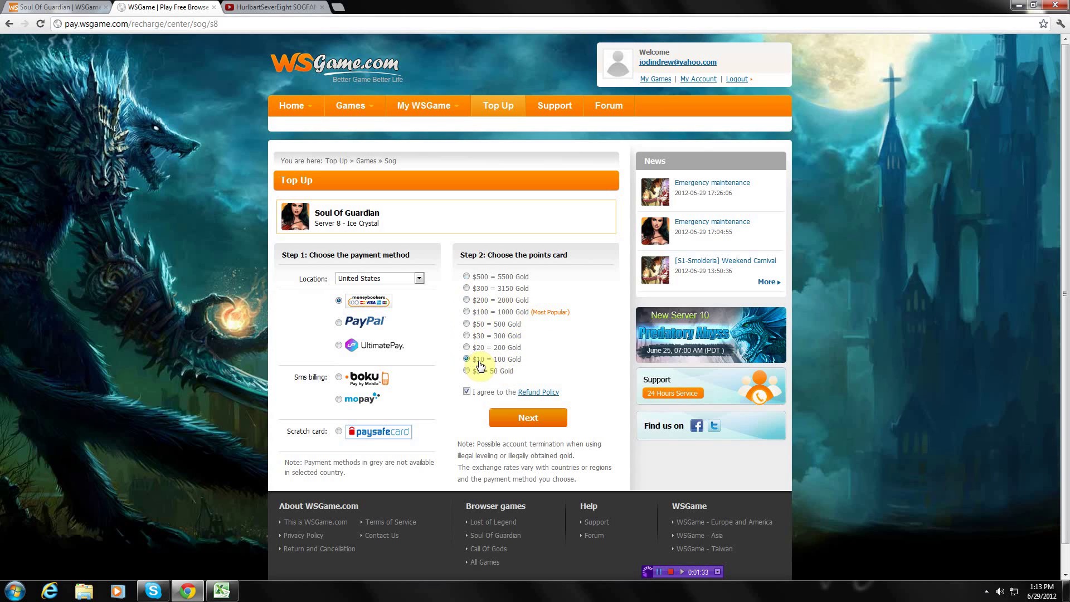
{"action": "mouse_move", "coordinate": [377, 345]}
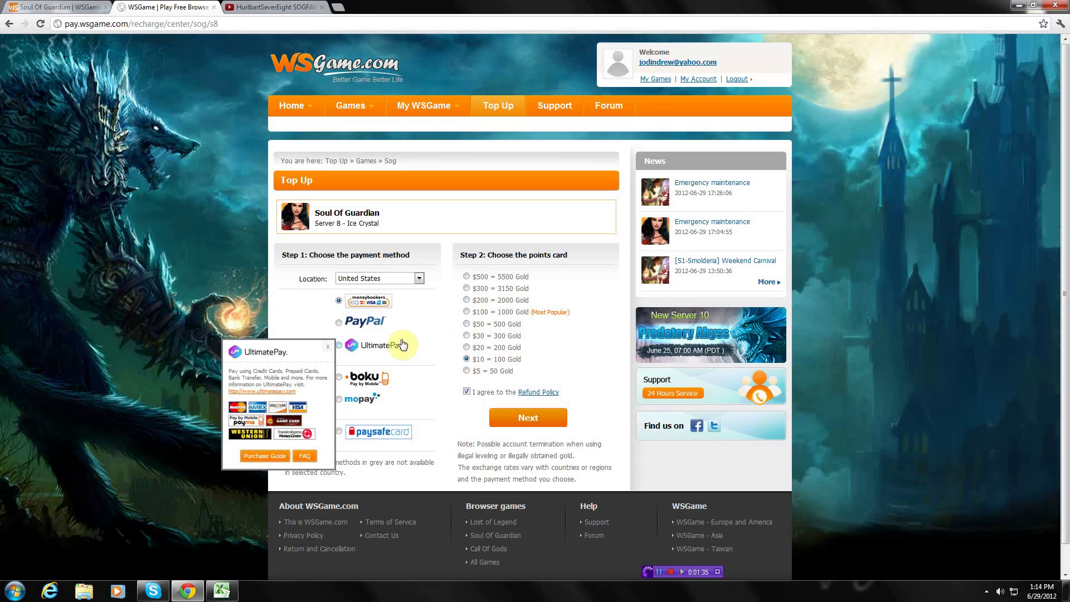
{"action": "mouse_move", "coordinate": [365, 321]}
{"action": "left_click", "coordinate": [338, 322]}
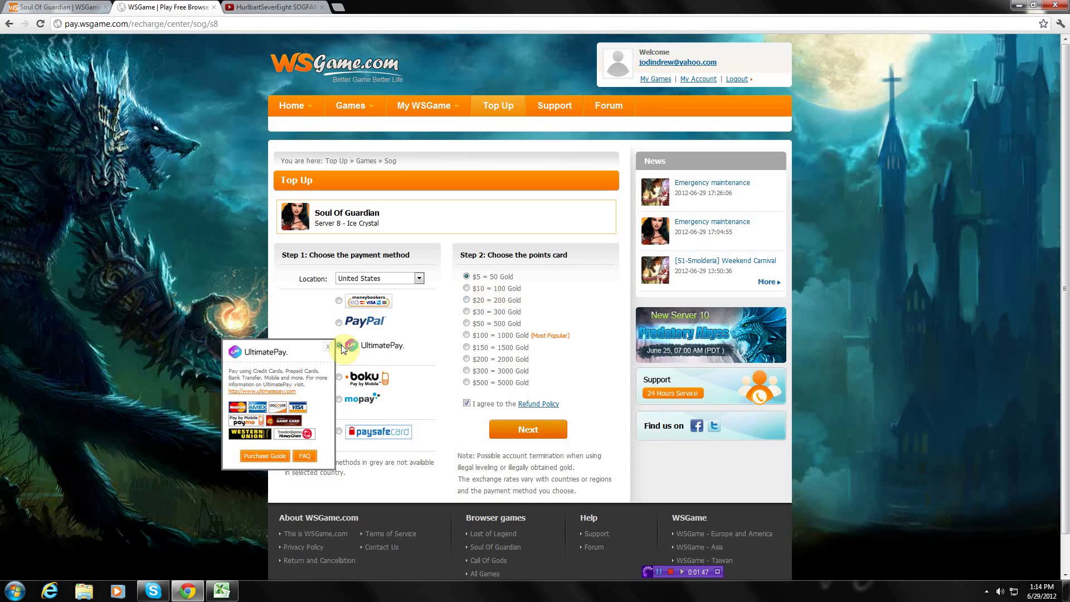
{"action": "left_click", "coordinate": [339, 345]}
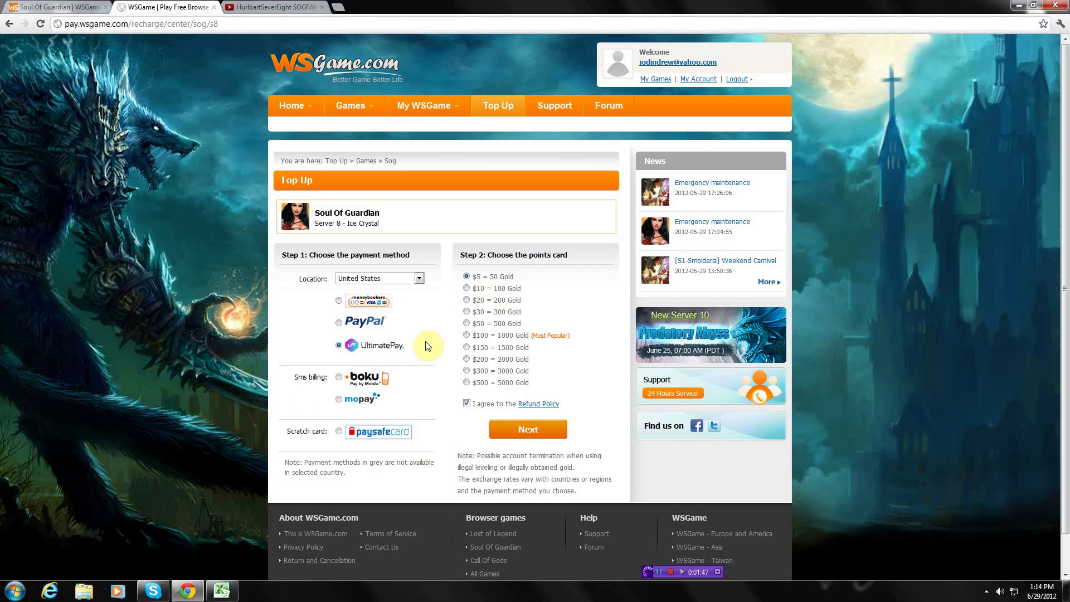
{"action": "left_click", "coordinate": [467, 288]}
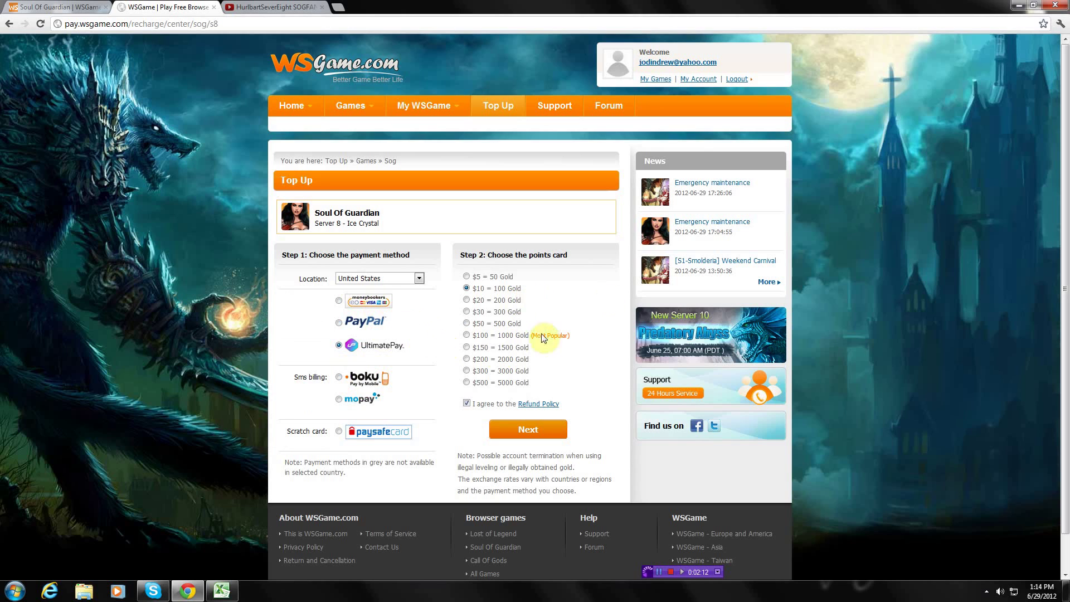
- Choose Boku with $29.99 = 120 Gold, then switch to mopay
{"action": "left_click", "coordinate": [339, 378]}
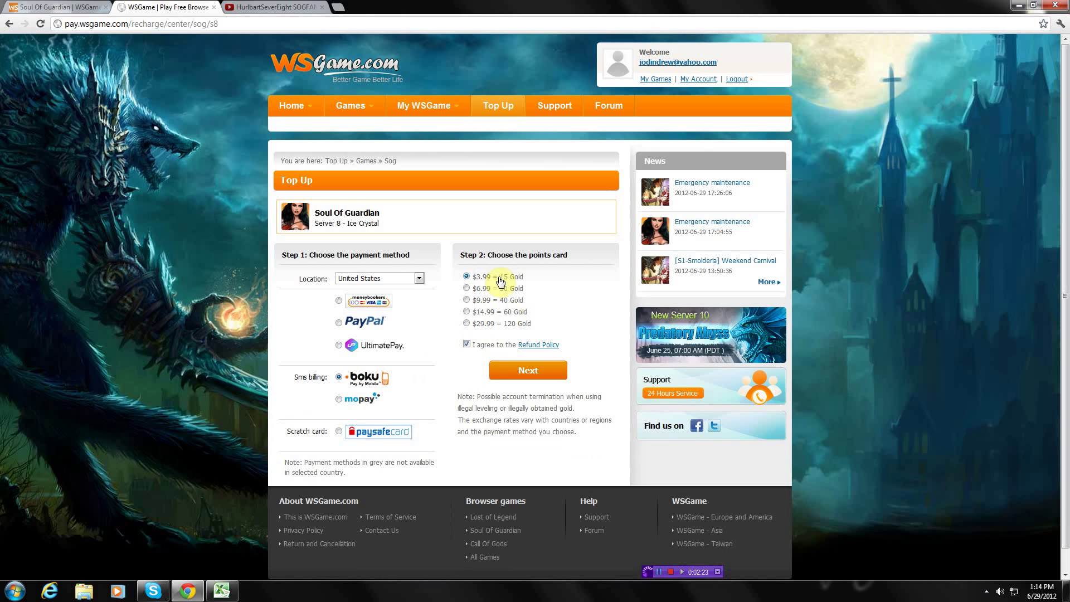
{"action": "left_click", "coordinate": [466, 324]}
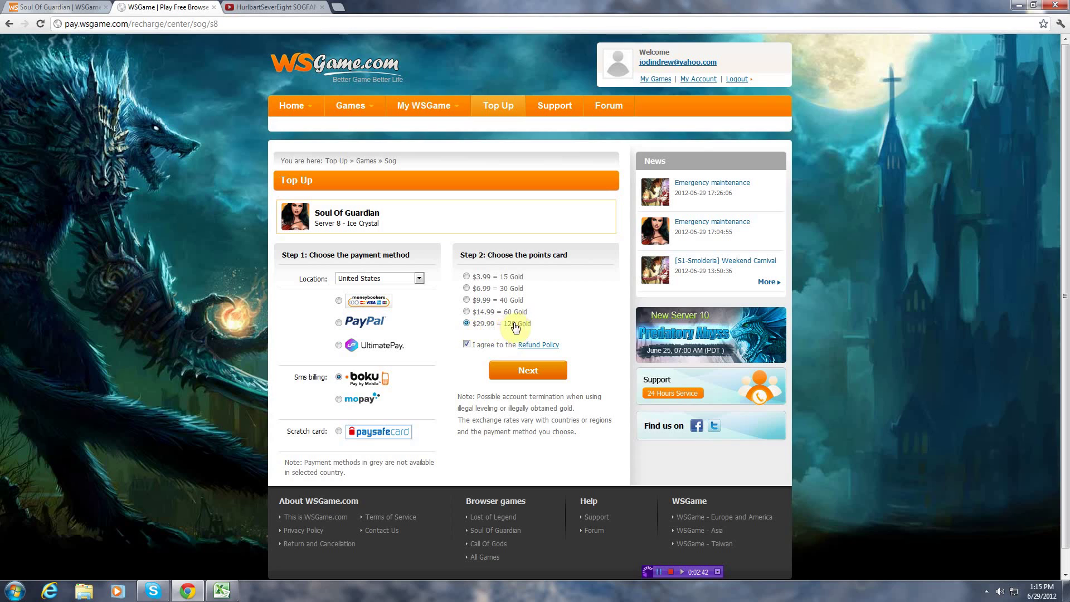
{"action": "mouse_move", "coordinate": [366, 377]}
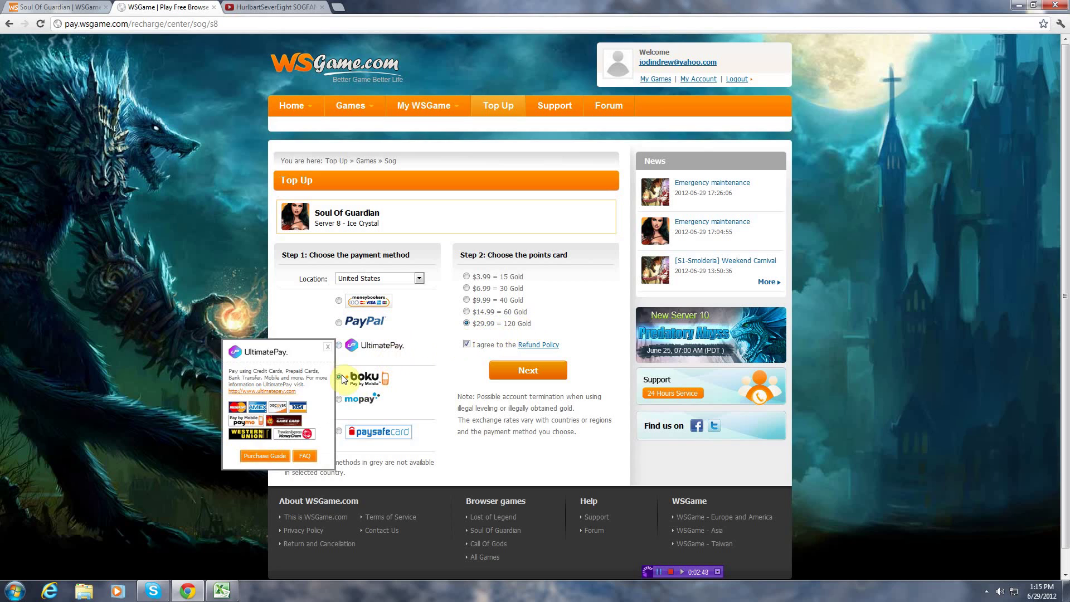
{"action": "left_click", "coordinate": [338, 400]}
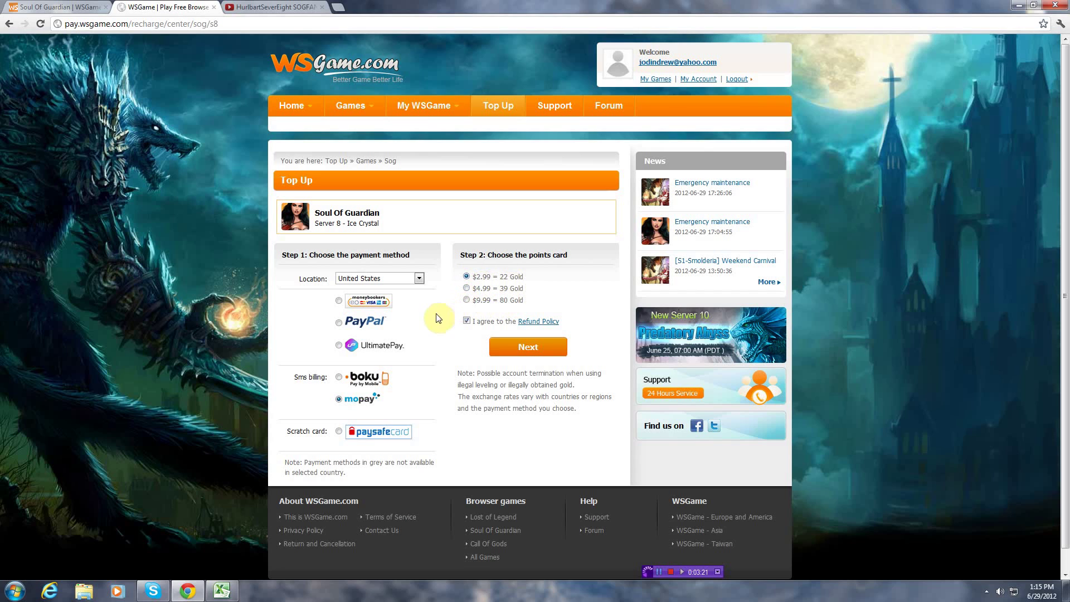
{"action": "mouse_move", "coordinate": [361, 399]}
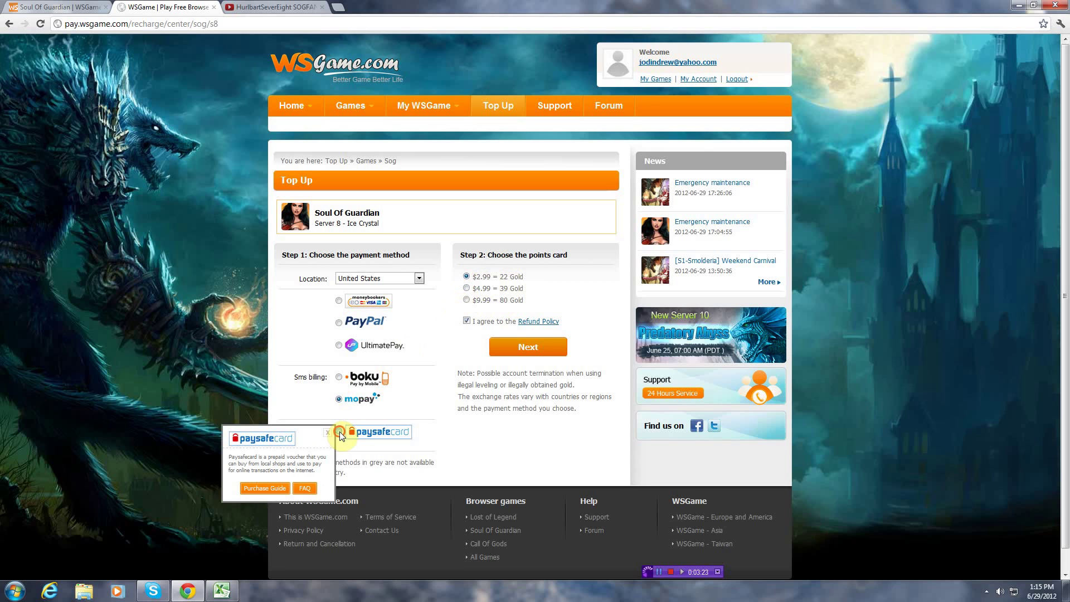
- Select paysafecard under Scratch card to show its $10 and $25 gold packages
{"action": "left_click", "coordinate": [339, 432]}
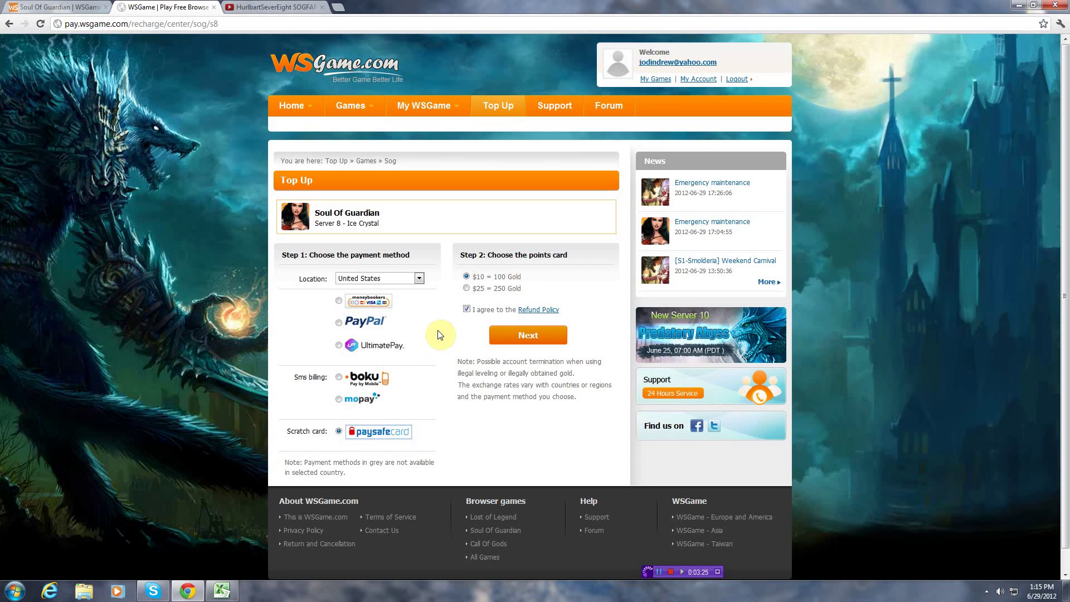